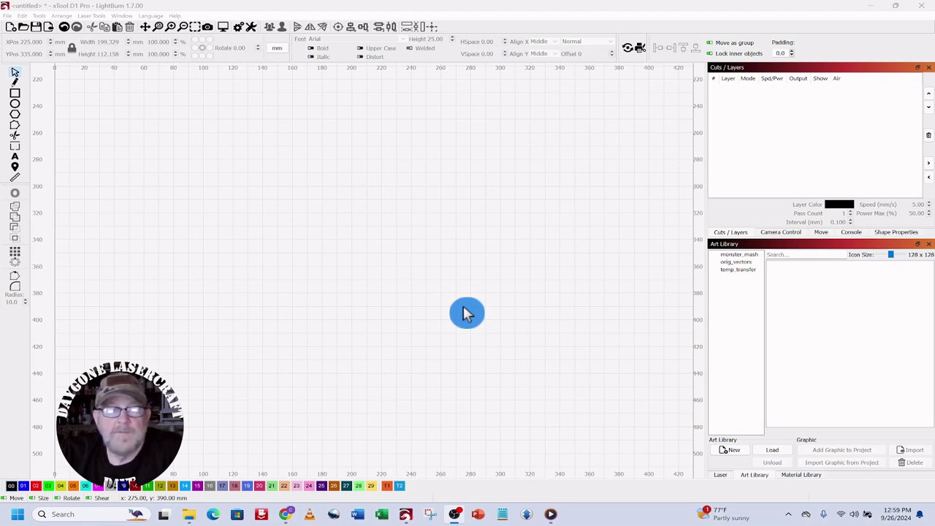
Step: With the Pen tool, draw the outer loop: a long top line, then down the right, along the bottom and up the left
click(15, 83)
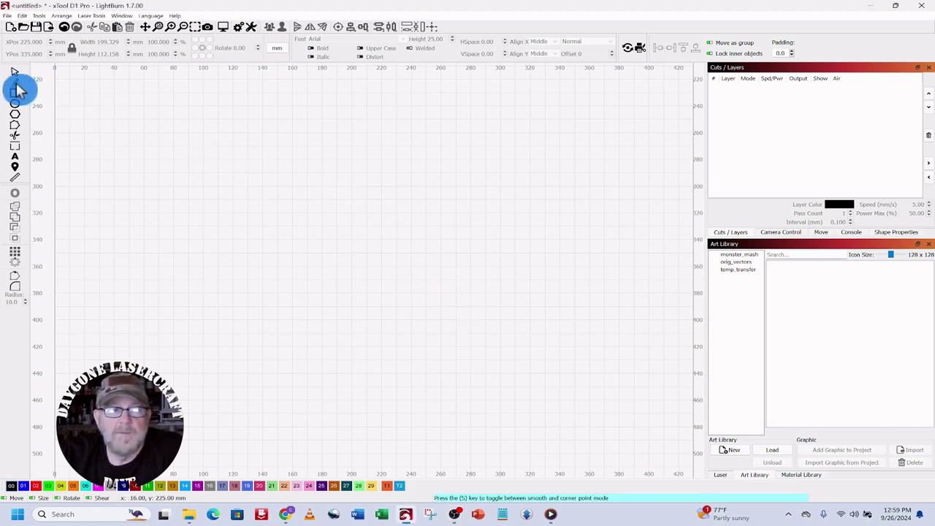
click(151, 173)
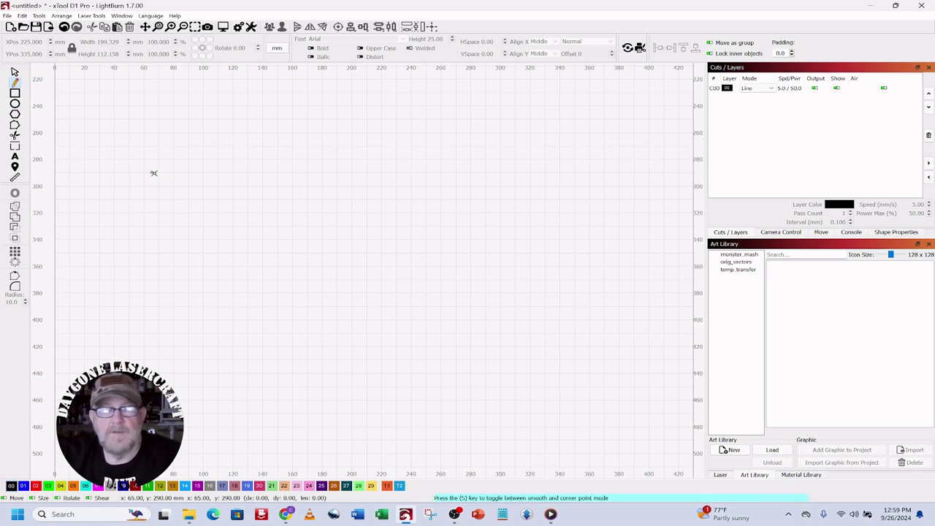
click(305, 168)
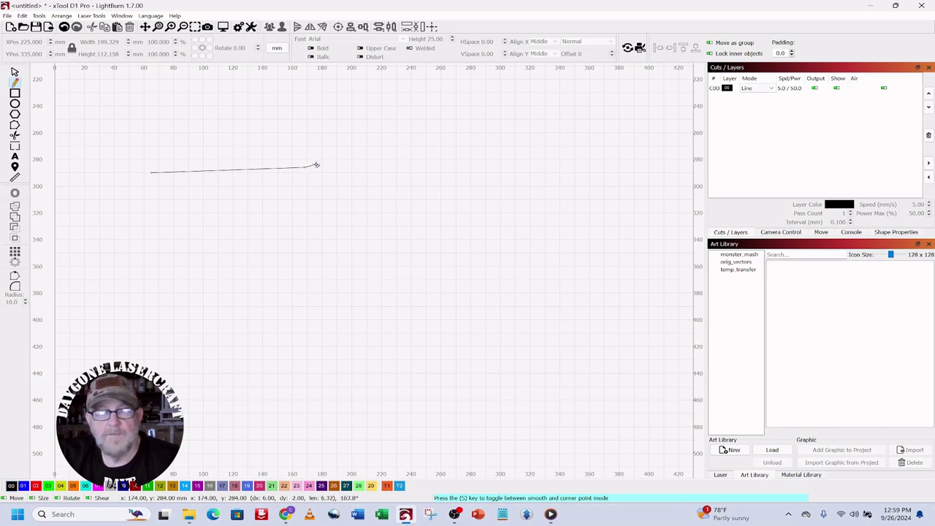
click(399, 197)
click(393, 272)
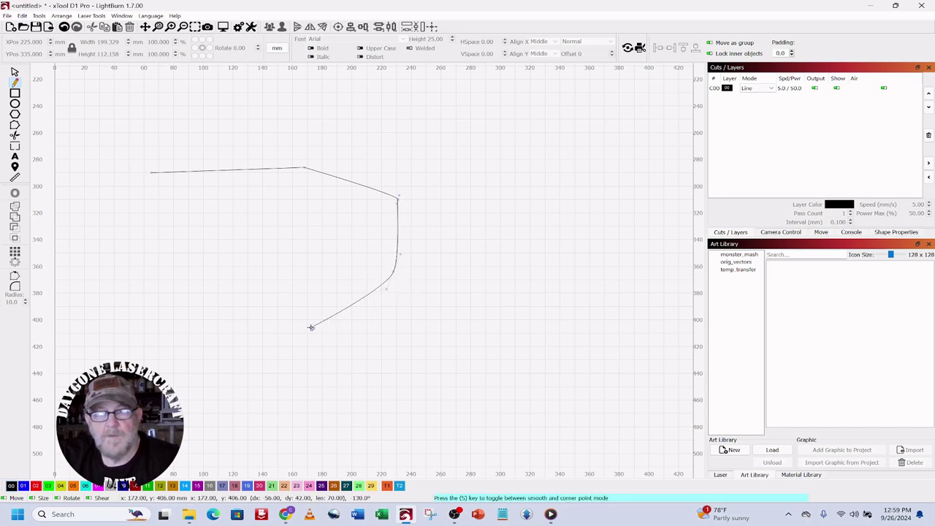
click(312, 327)
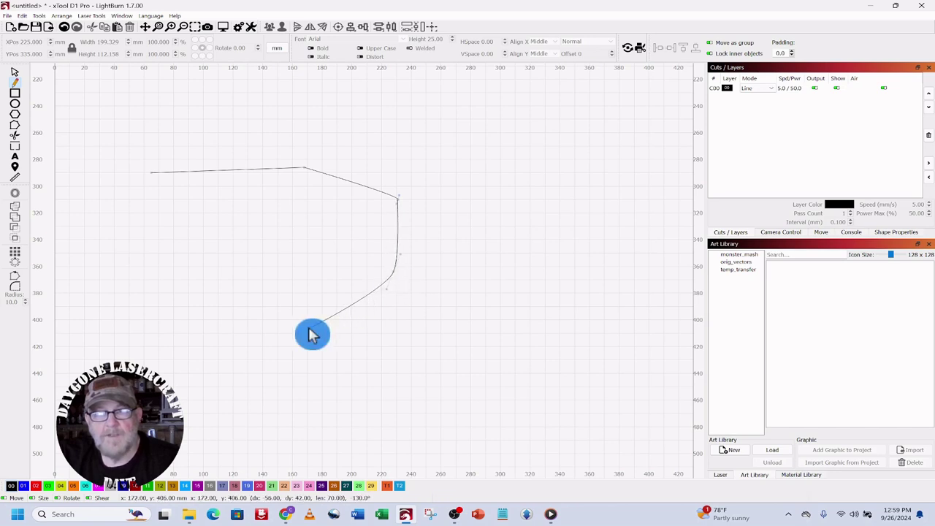
click(181, 316)
click(121, 298)
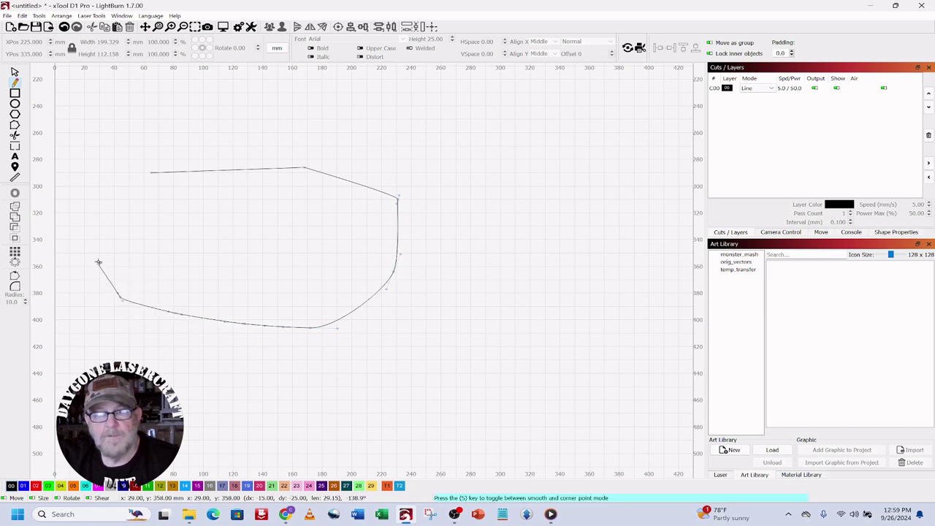
click(99, 262)
click(100, 230)
click(122, 210)
Step: Continue the path into a smaller inner loop curling to the canvas centre, then finish it
click(146, 191)
click(219, 190)
click(272, 189)
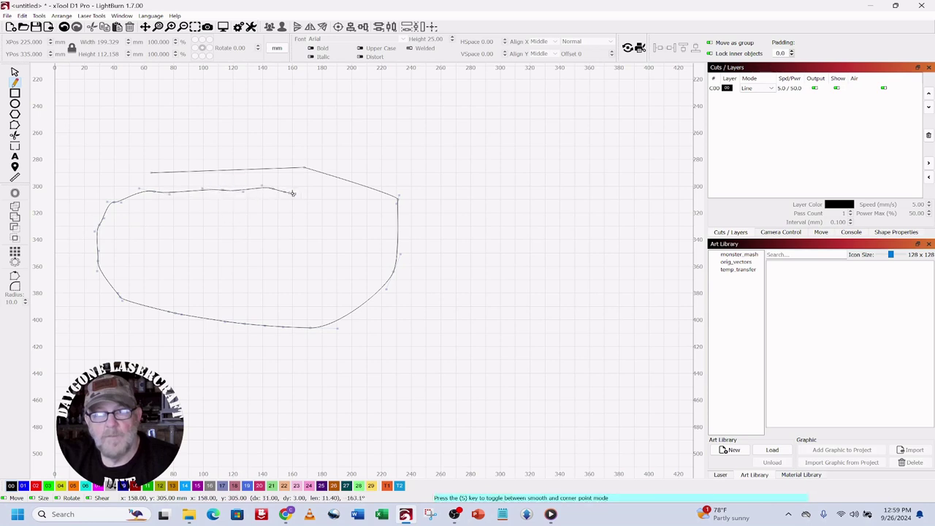
click(341, 256)
click(349, 269)
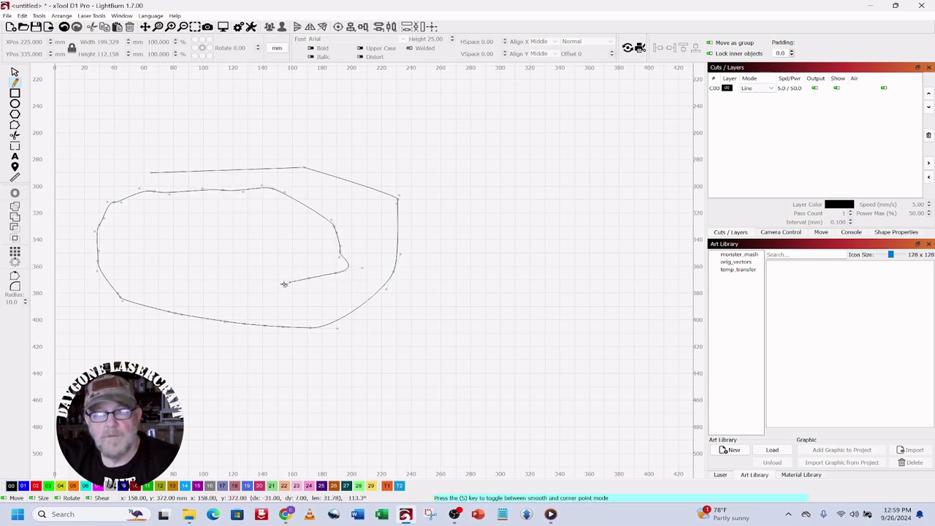
click(217, 290)
click(140, 241)
click(171, 226)
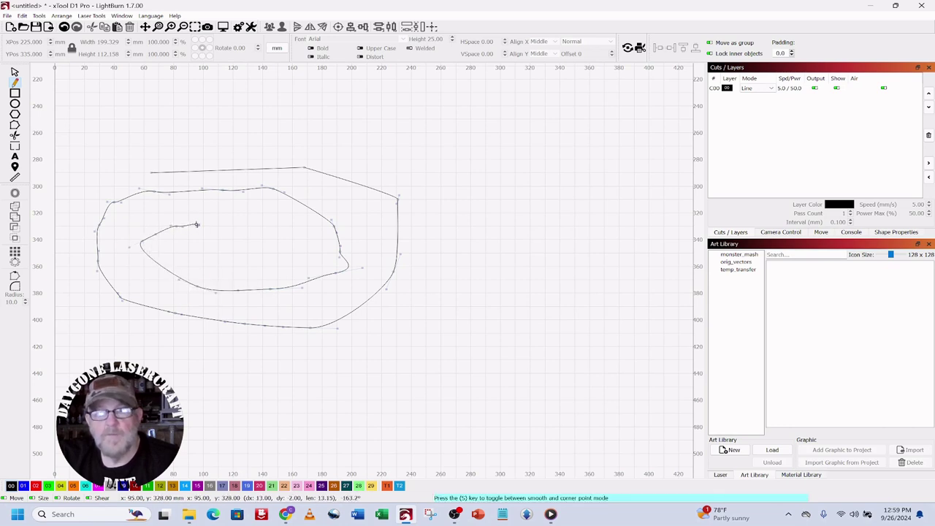
click(215, 229)
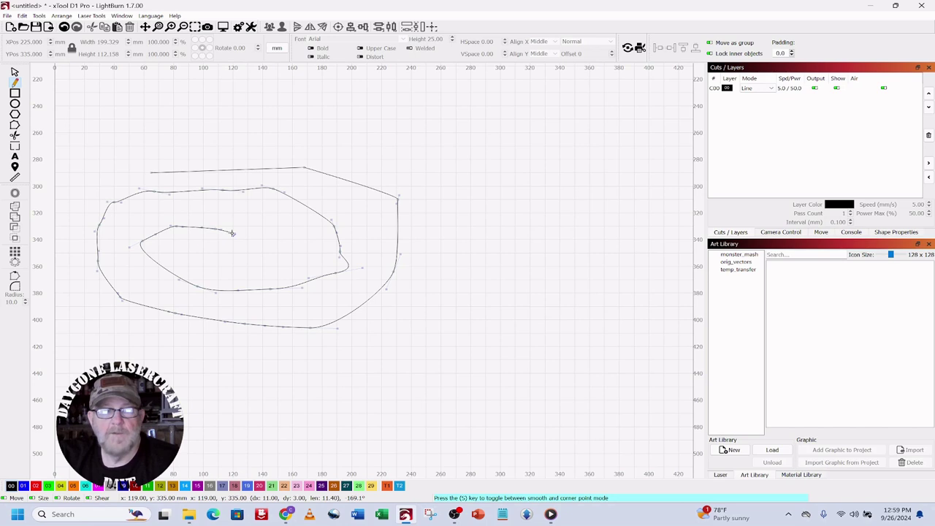
right_click(232, 233)
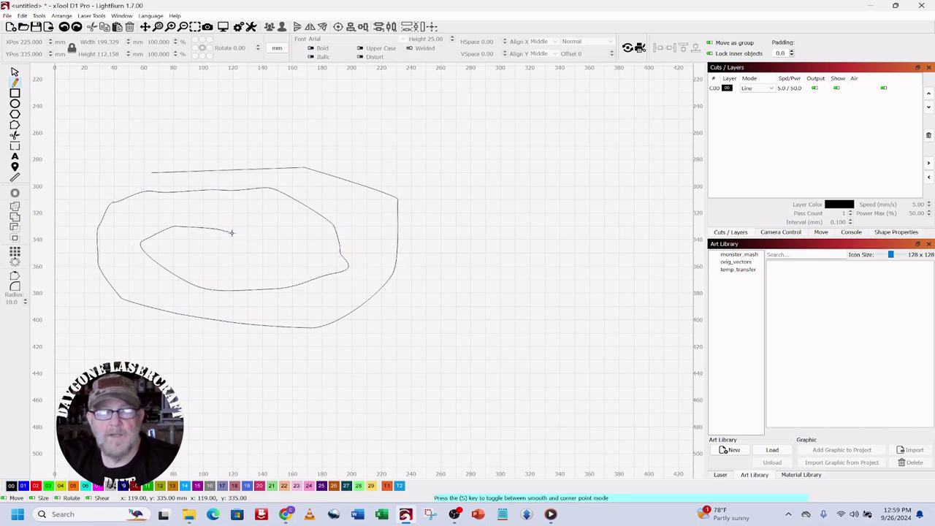
Step: Select the whole spiral and drag it right and slightly up, centred near X 241 mm, Y 336 mm
click(14, 73)
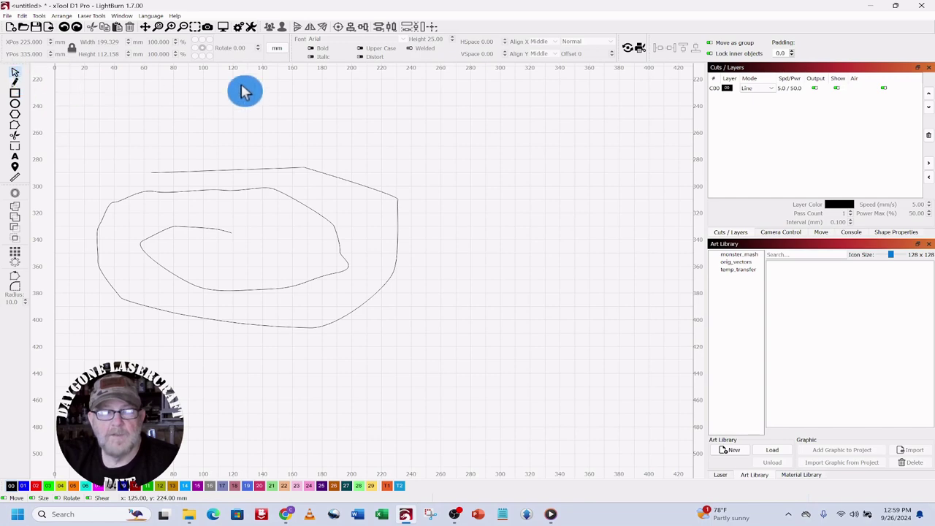
mouse_move(272, 236)
mouse_down()
mouse_move(265, 211)
mouse_move(326, 182)
mouse_move(284, 193)
mouse_up()
drag(429, 143, 142, 351)
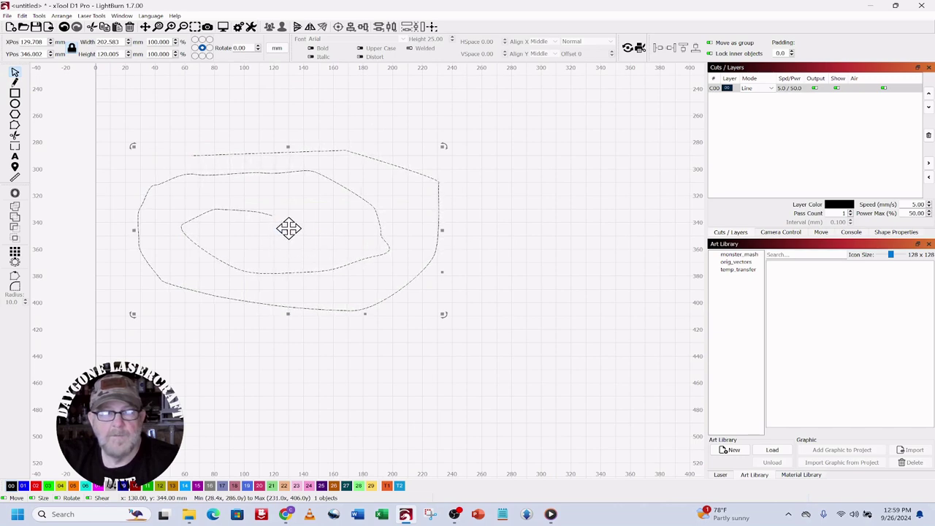
drag(290, 234, 454, 218)
scroll(463, 223, up, 2)
scroll(463, 223, down, 1)
scroll(463, 224, down, 2)
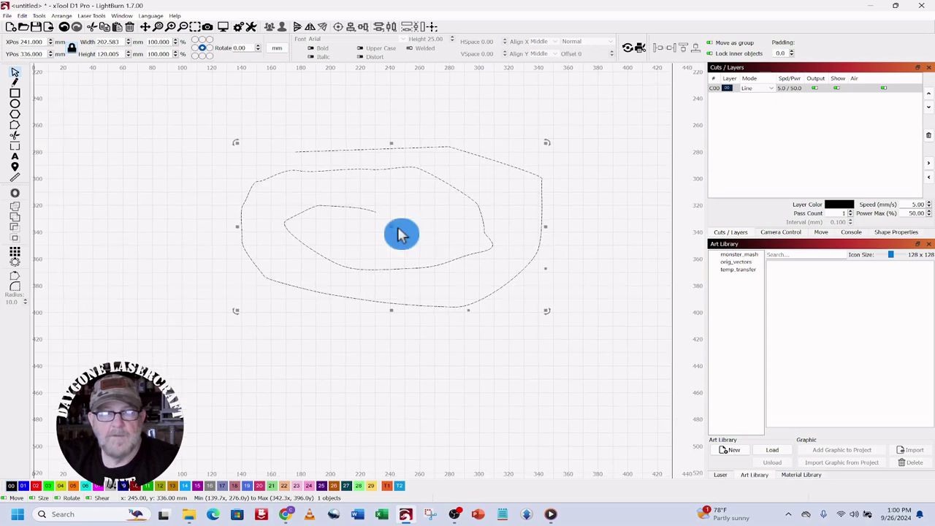
click(449, 102)
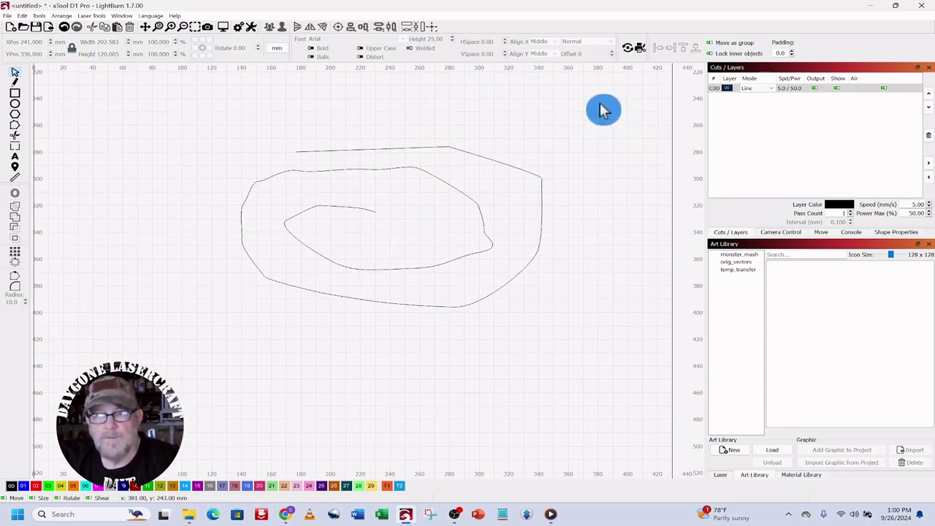
Step: Try crossing and window selection boxes on the spiral, deselecting in between
drag(599, 101, 252, 162)
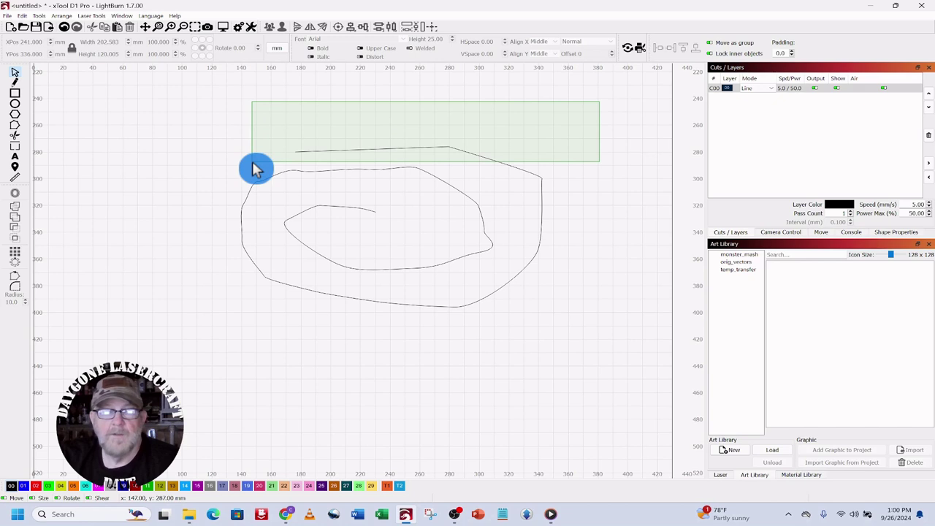
drag(255, 169, 257, 165)
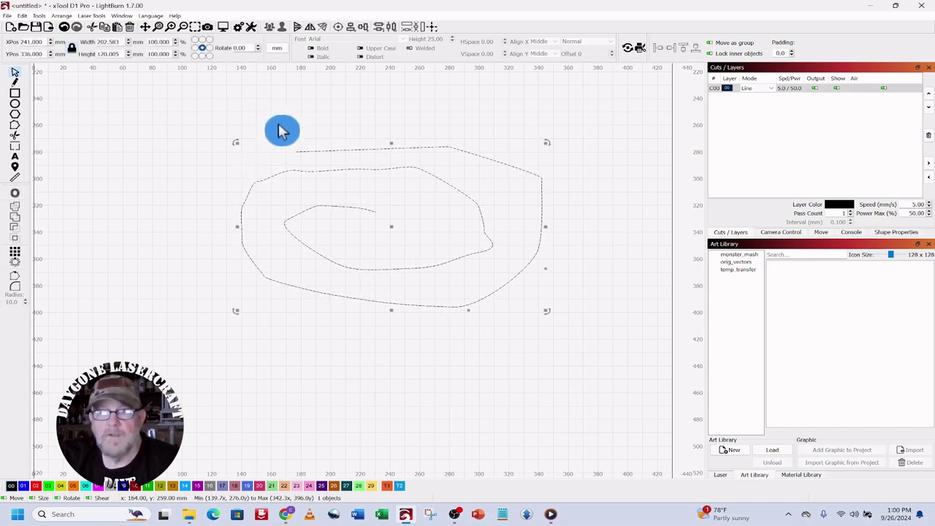
click(282, 130)
drag(150, 99, 574, 179)
mouse_move(168, 106)
mouse_down()
mouse_move(465, 142)
mouse_move(593, 355)
mouse_up()
click(485, 116)
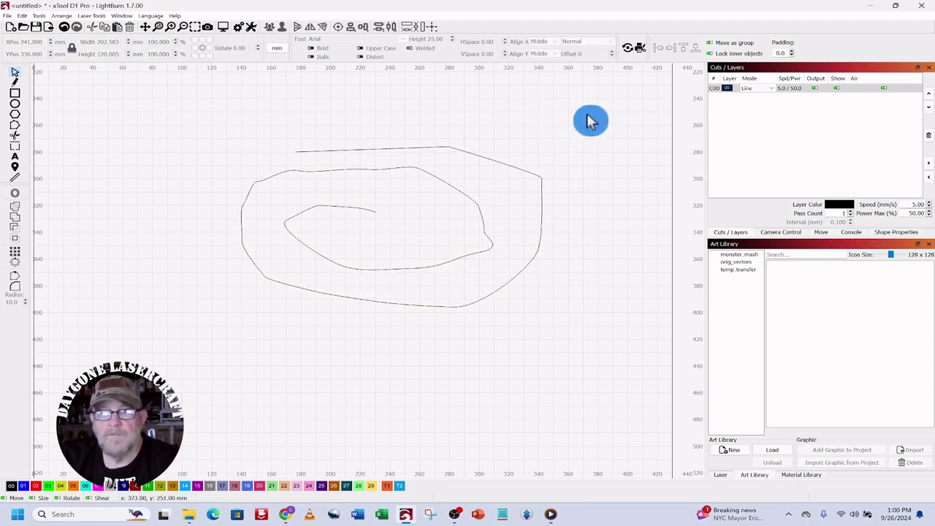
Step: Repeat the crossing and window selections, ending with a crossing box that selects the spiral
mouse_move(590, 111)
mouse_down()
mouse_move(414, 125)
mouse_move(230, 245)
mouse_move(223, 327)
mouse_up()
click(143, 99)
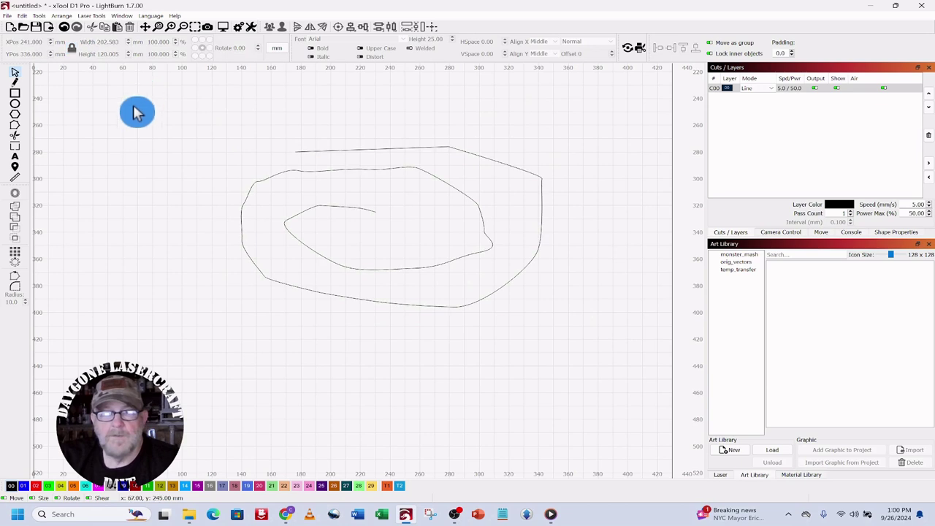
mouse_move(133, 106)
mouse_down()
mouse_move(589, 211)
mouse_move(587, 340)
mouse_up()
click(582, 232)
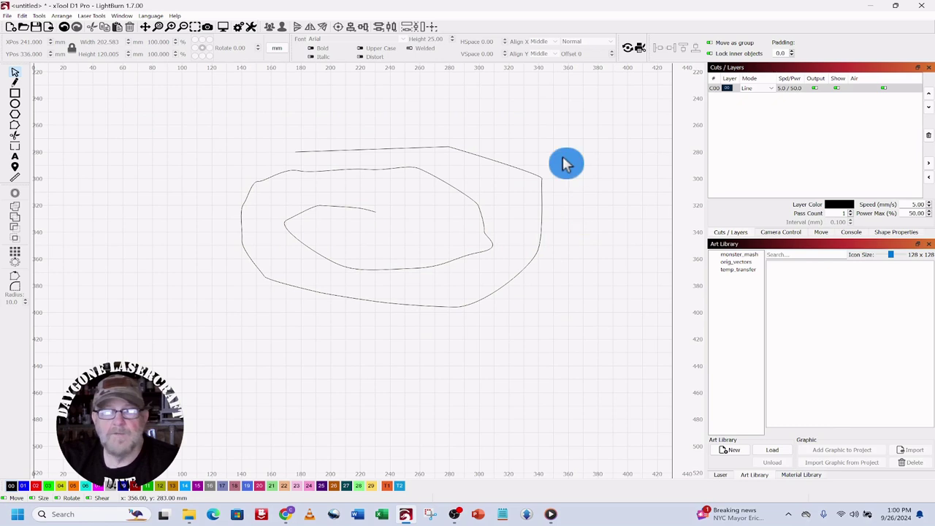
mouse_move(559, 150)
mouse_down()
mouse_move(341, 173)
mouse_move(229, 282)
mouse_up()
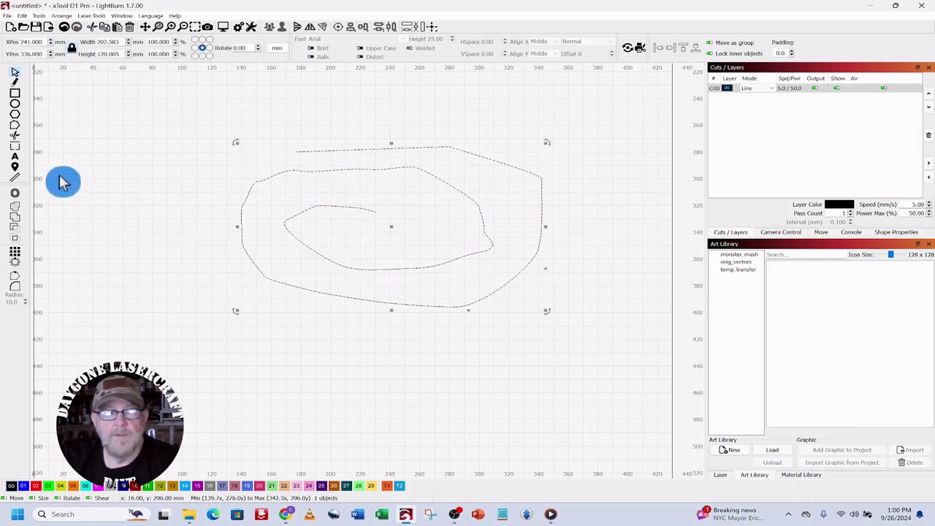
Step: In Edit Nodes, zoom in and make the spiral's top-right corner node smooth with S
click(15, 127)
scroll(84, 215, up, 3)
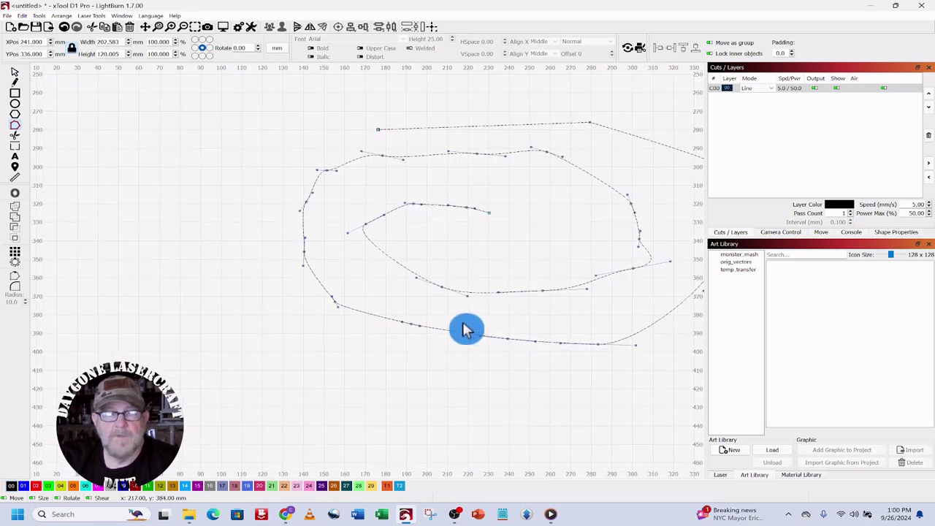
drag(463, 328, 302, 312)
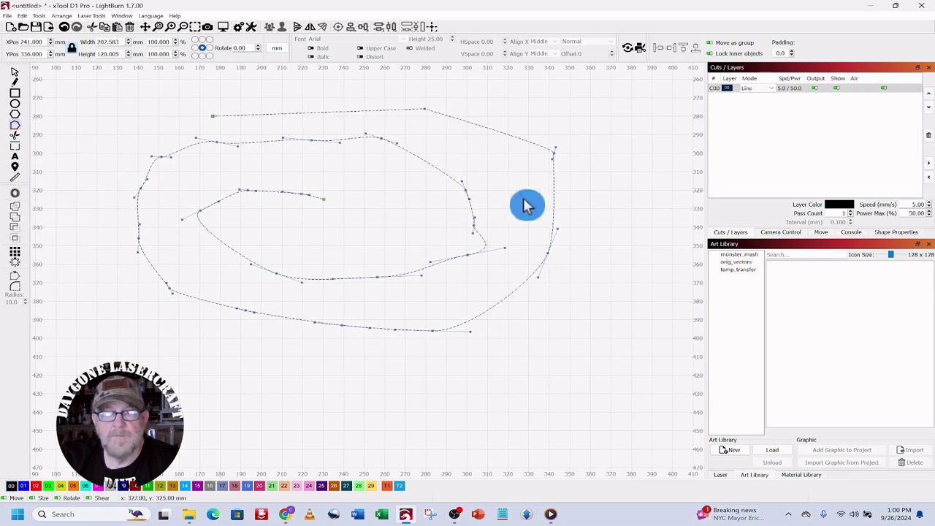
scroll(528, 205, up, 1)
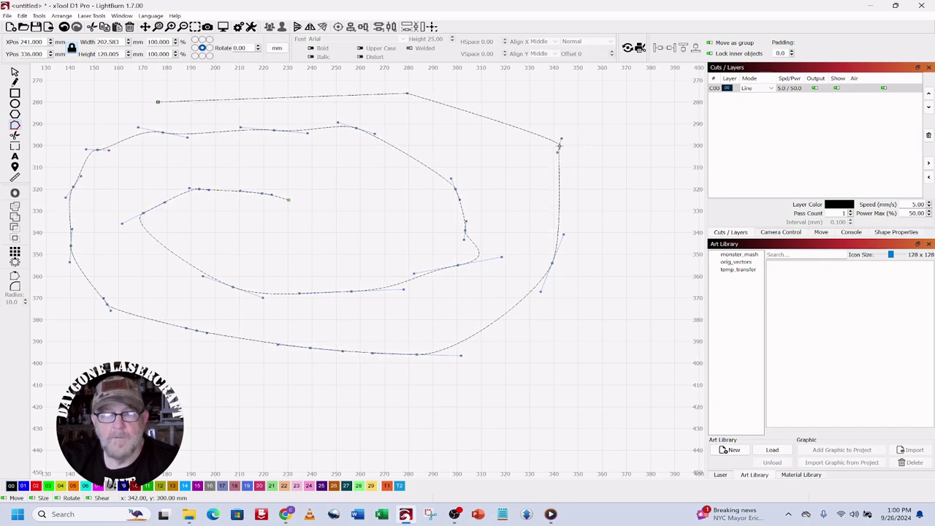
key(s)
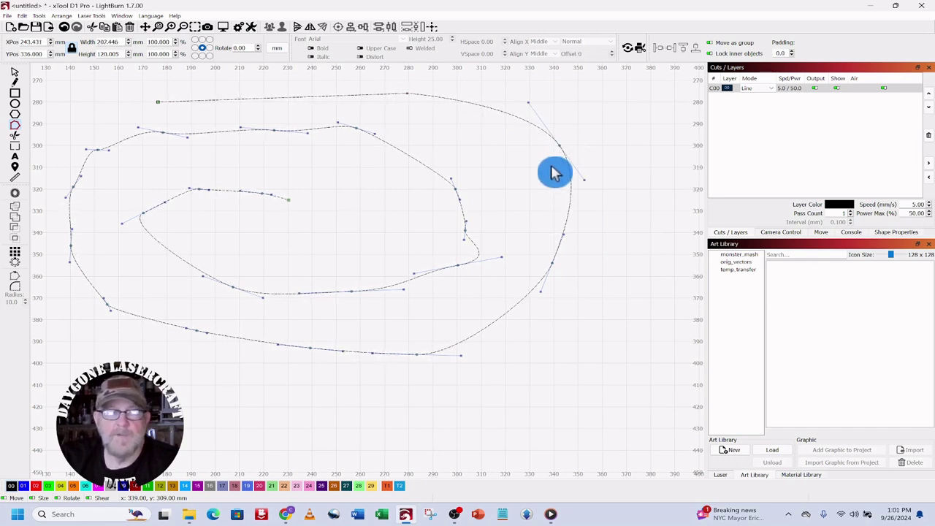
Step: Recentre the view and edit the node on the inner loop's right side, reshaping that bend
scroll(548, 181, down, 1)
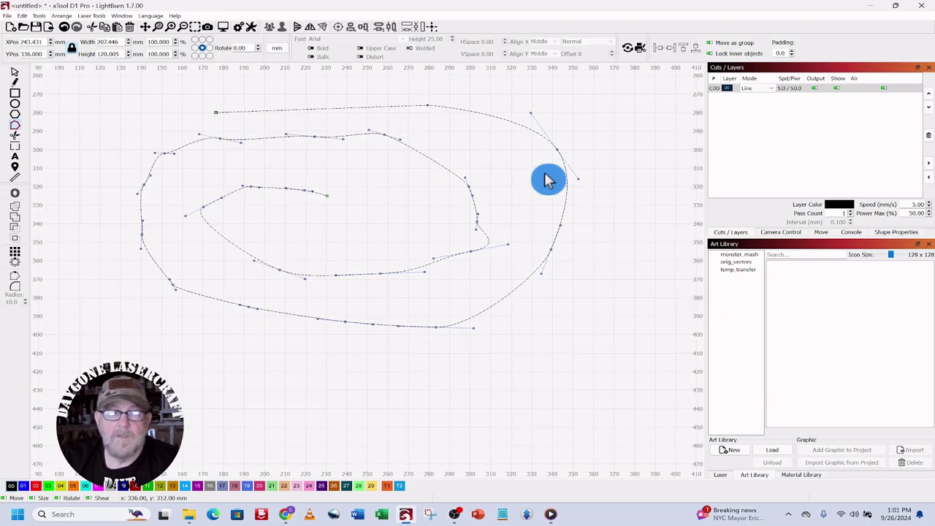
drag(548, 180, 571, 191)
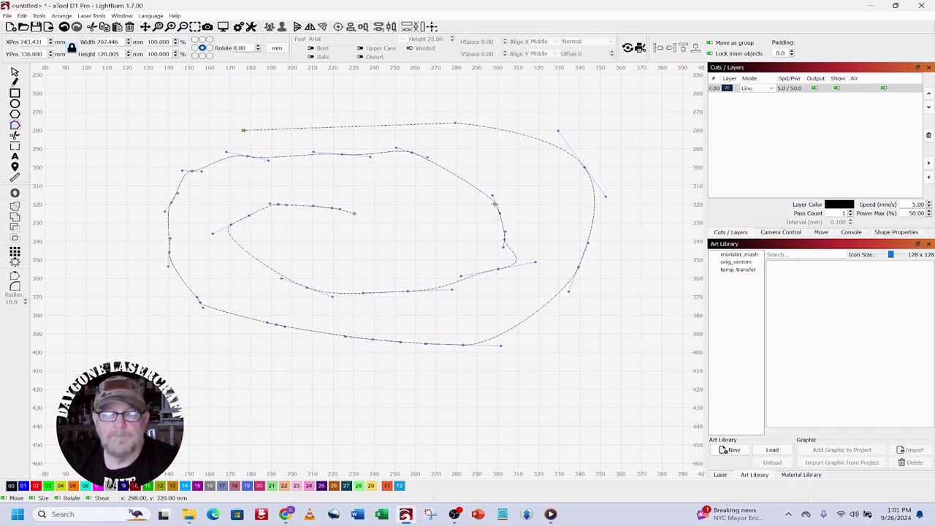
click(509, 239)
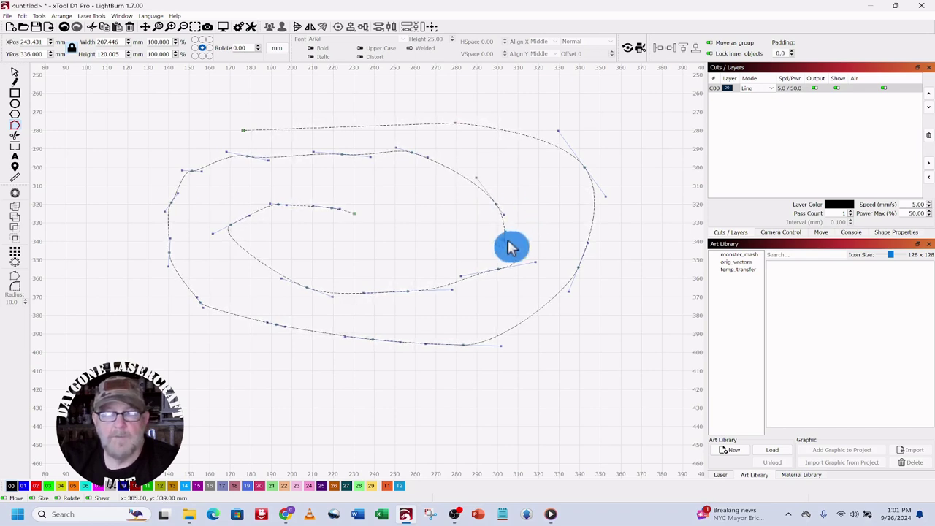
click(506, 239)
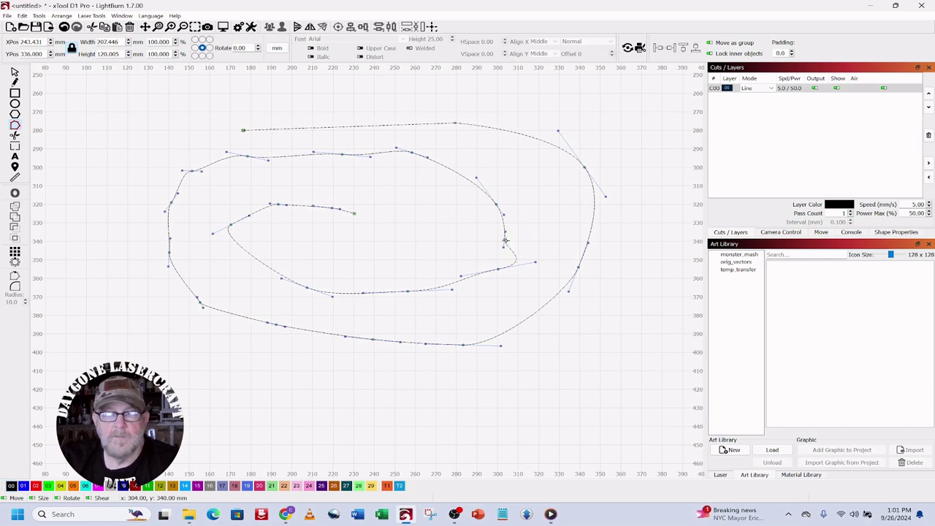
click(470, 243)
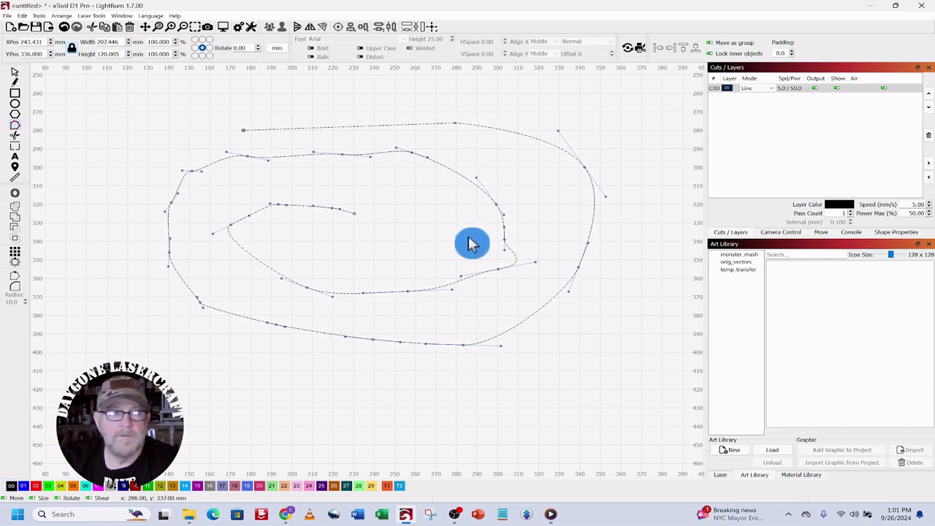